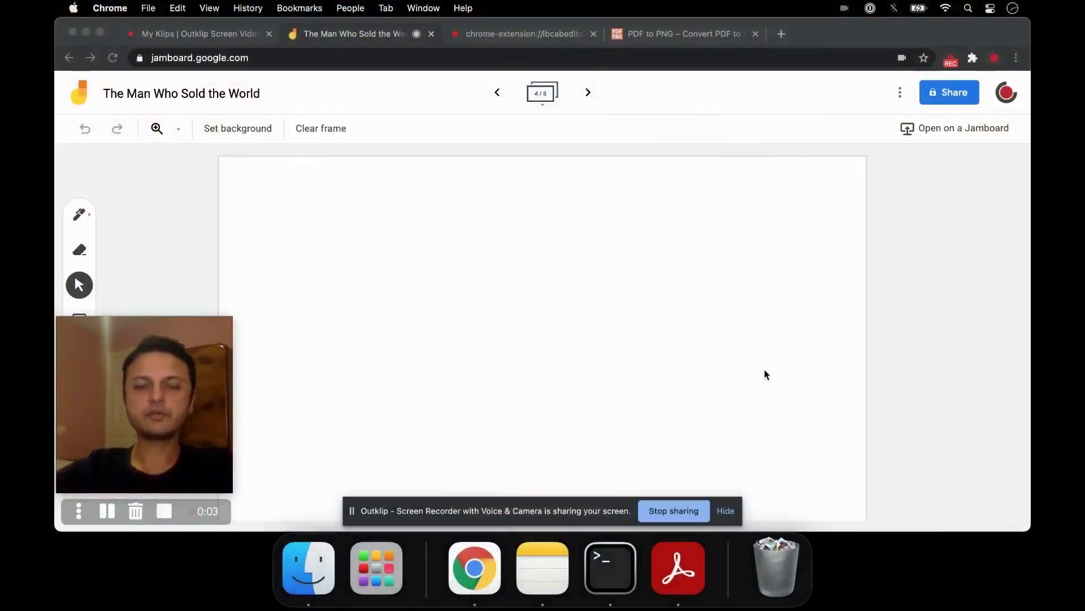
- Leave the blank Jamboard frame 4 and bring the ukulele chord-sheet PDF in Acrobat Reader forward
click(681, 570)
click(473, 565)
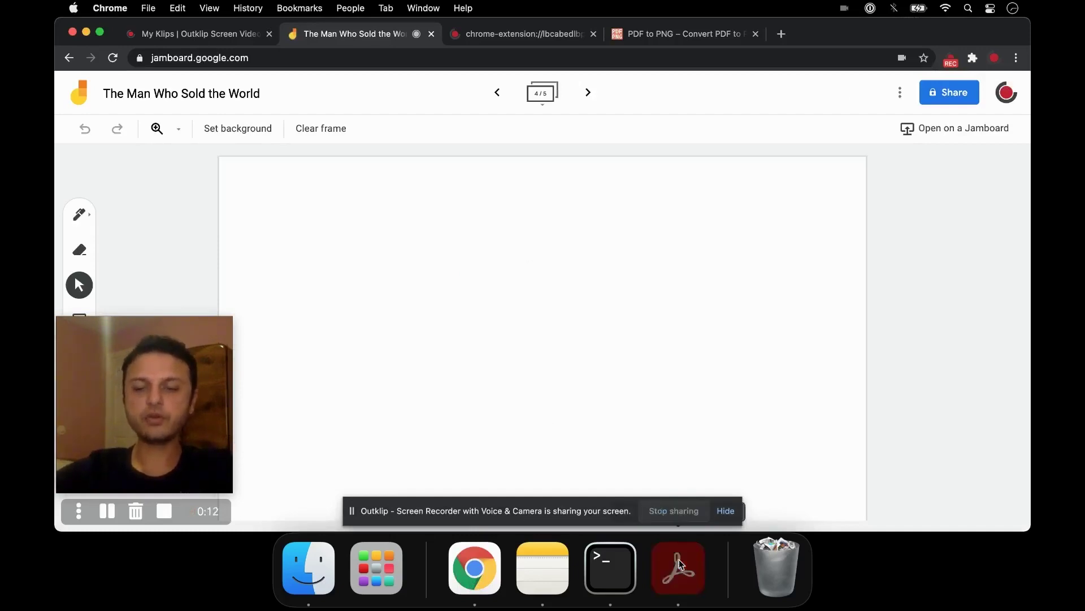
click(680, 558)
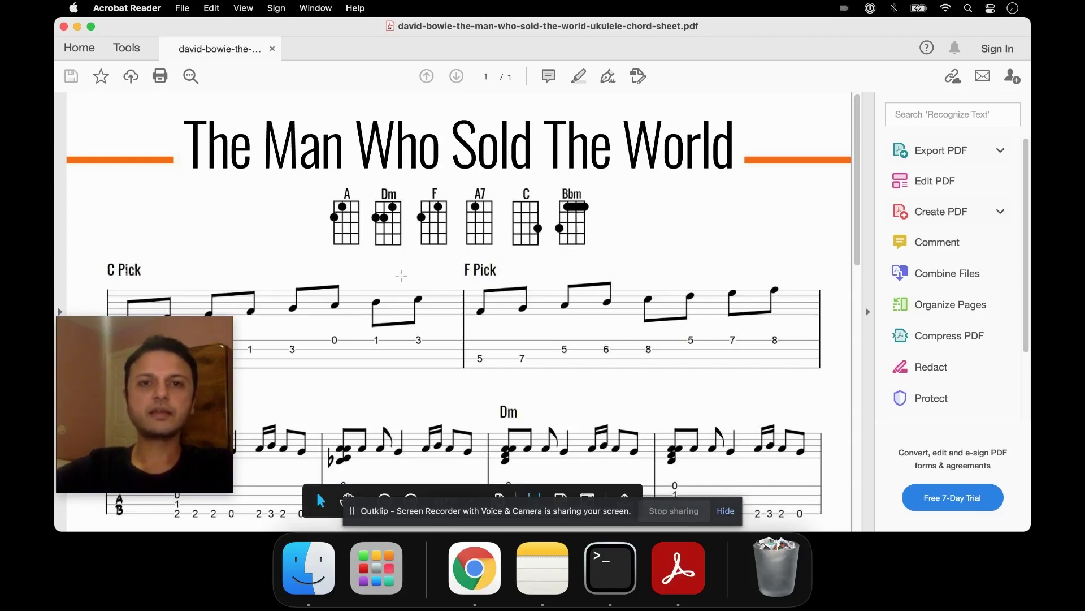
- Screenshot the chord diagrams and the C Pick and F Pick tabs from the PDF
scroll(402, 276, down, 2)
scroll(402, 275, up, 2)
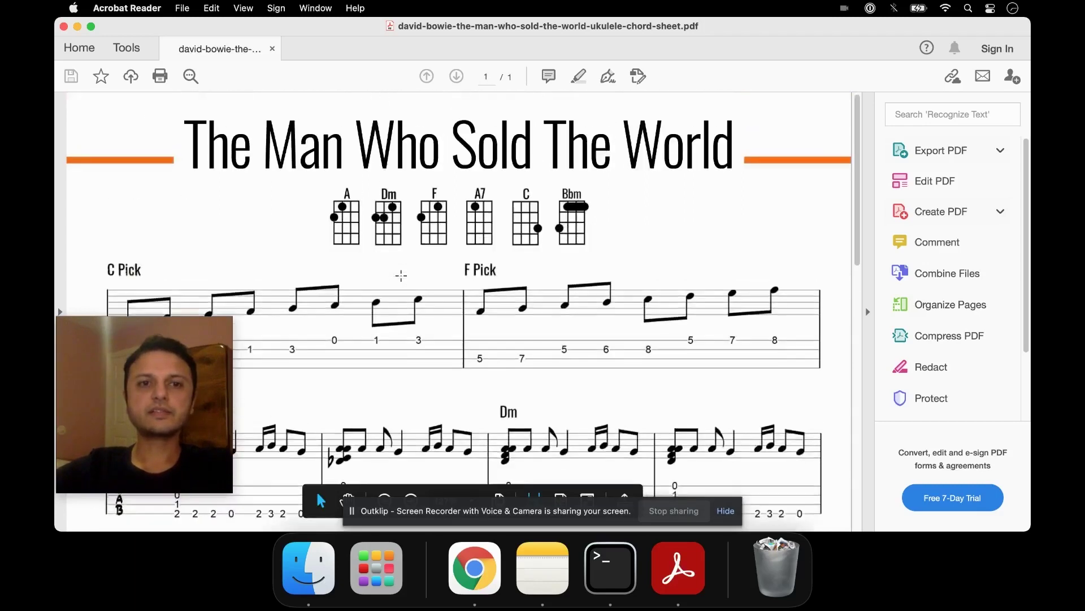
scroll(402, 275, down, 3)
scroll(401, 276, down, 2)
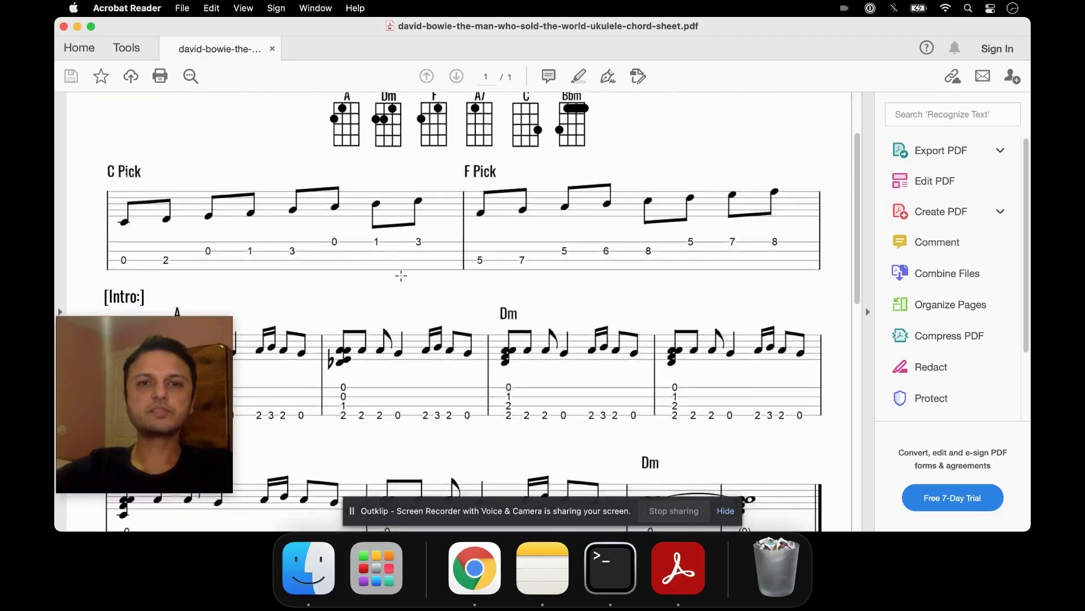
scroll(401, 276, up, 1)
scroll(401, 275, up, 2)
scroll(401, 275, down, 2)
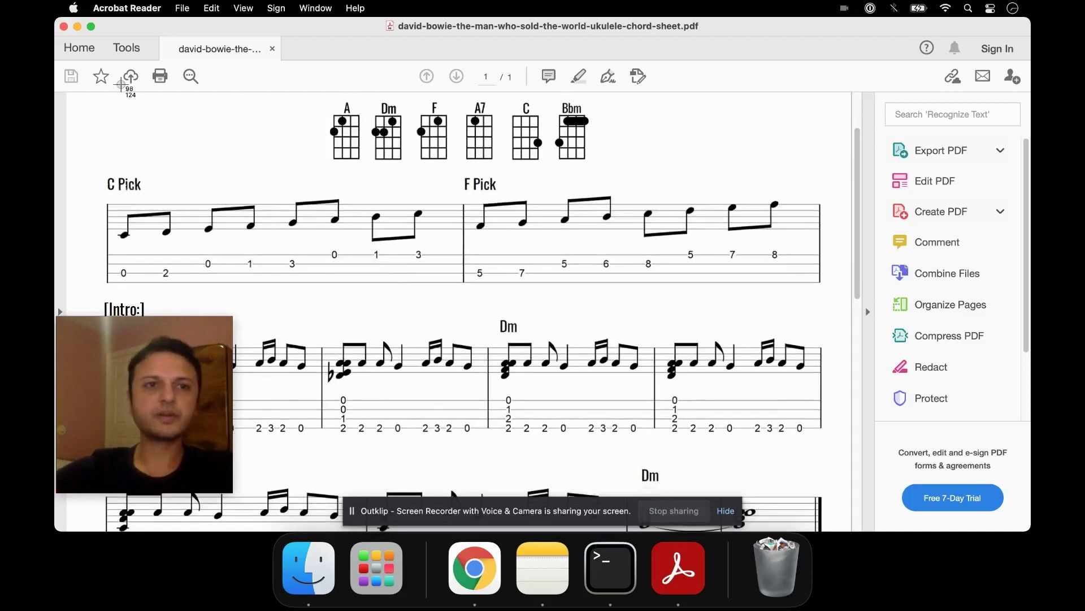
drag(81, 95, 837, 294)
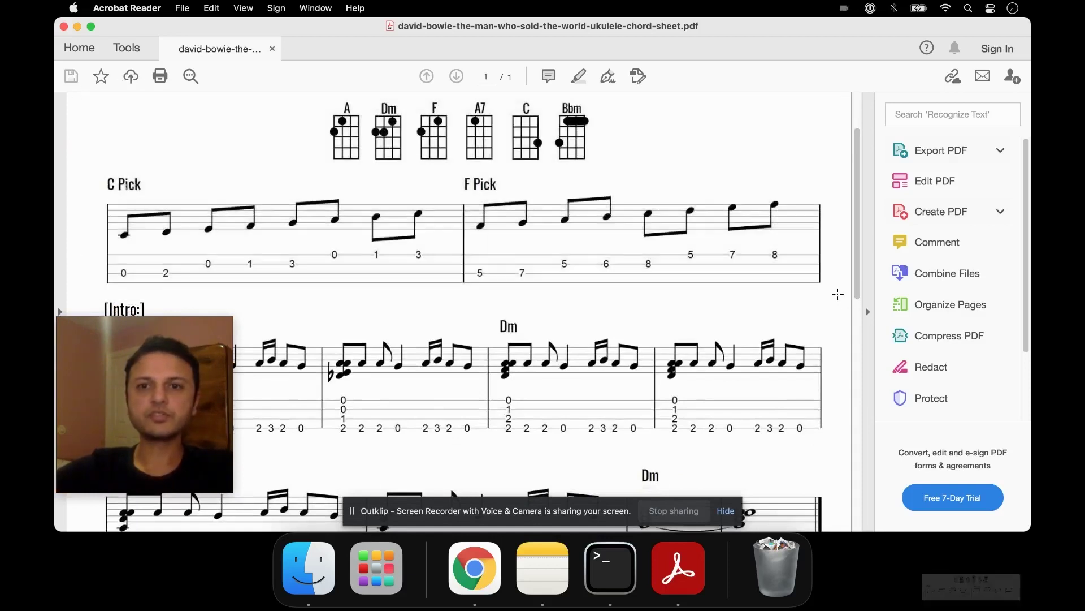
- Set the Jamboard frame's background image to the Desktop chord-diagram Screen Shot file
click(474, 569)
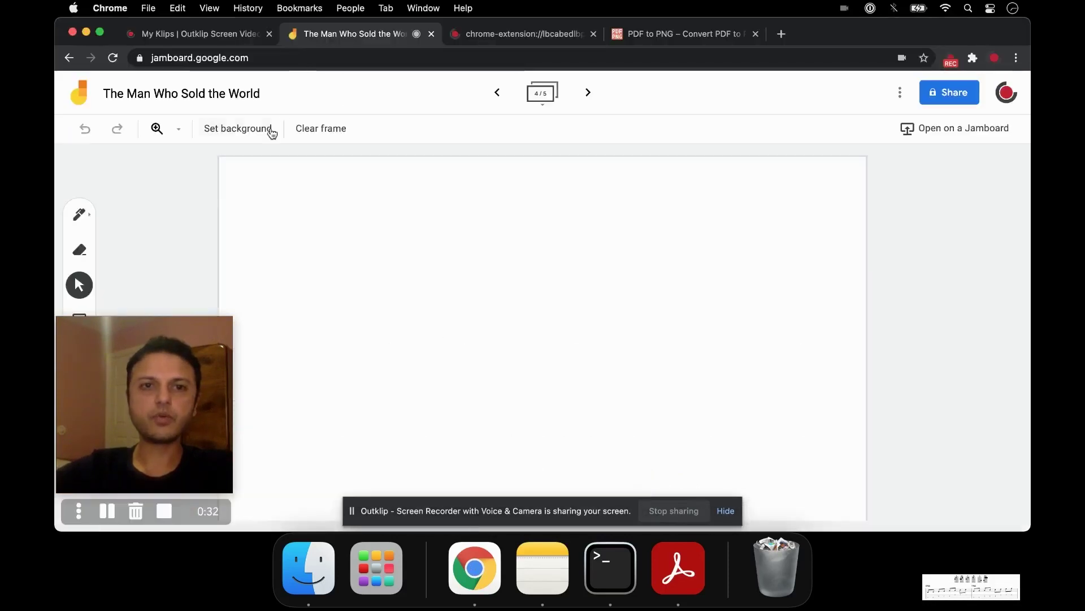
click(248, 127)
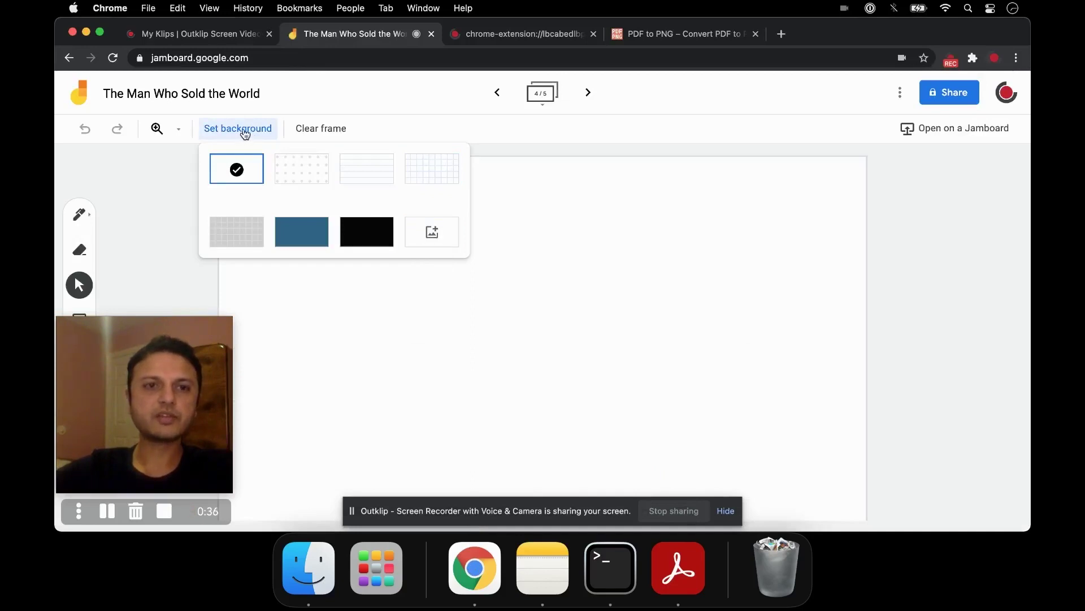
click(435, 232)
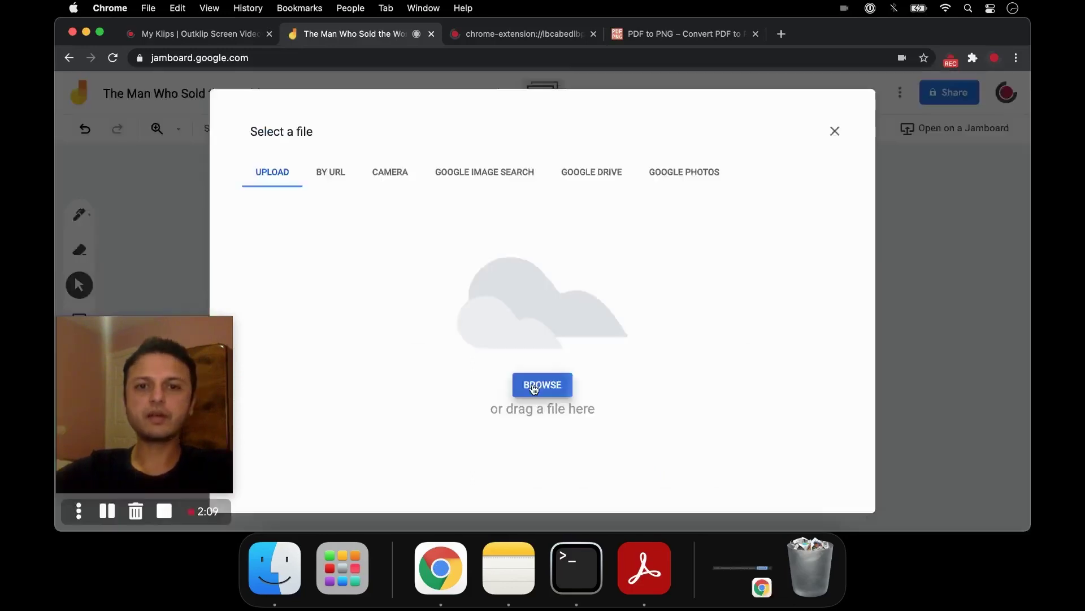
click(533, 387)
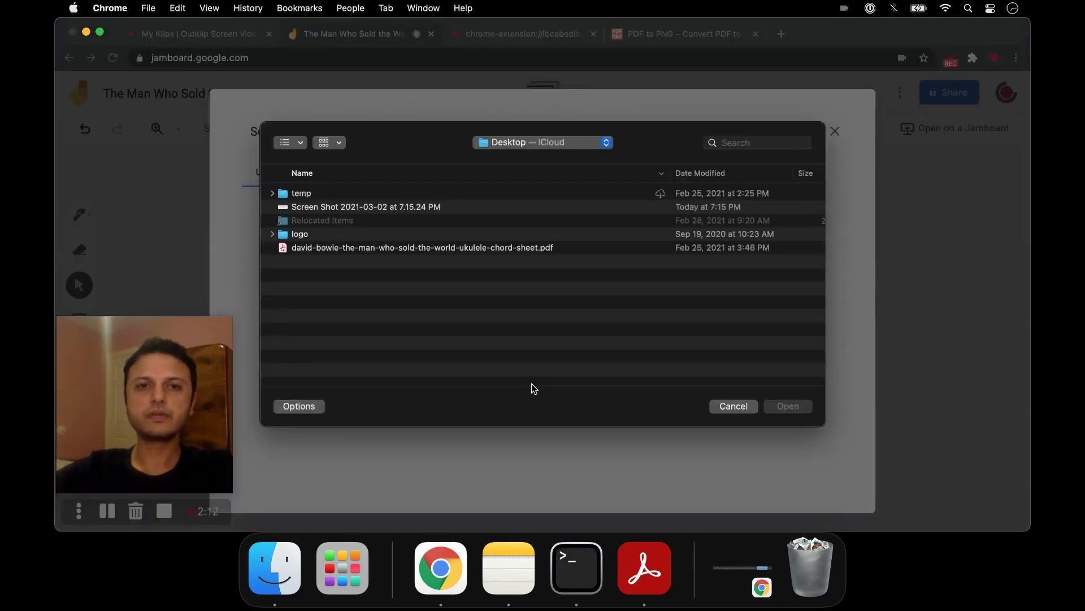
click(401, 209)
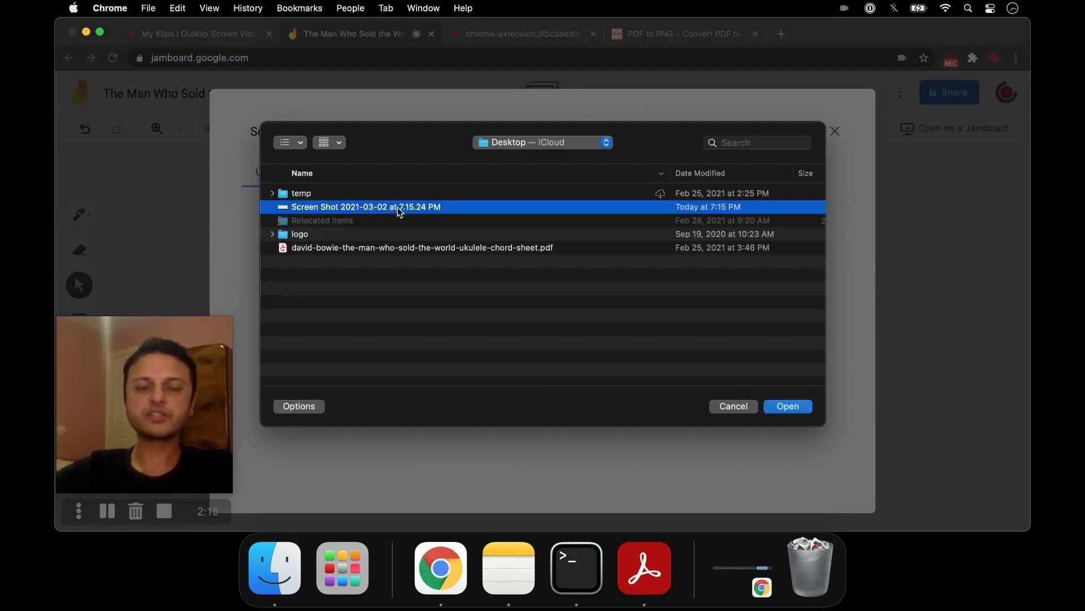
click(797, 407)
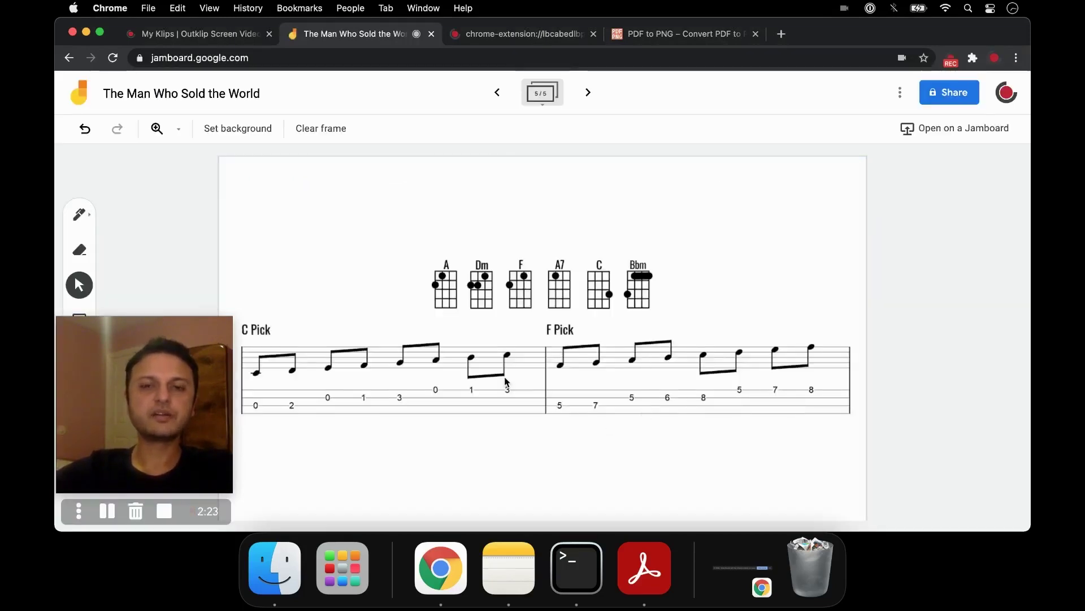
- Circle the A, Dm, F and A7 diagrams with the pen, then add a sixth frame
click(80, 214)
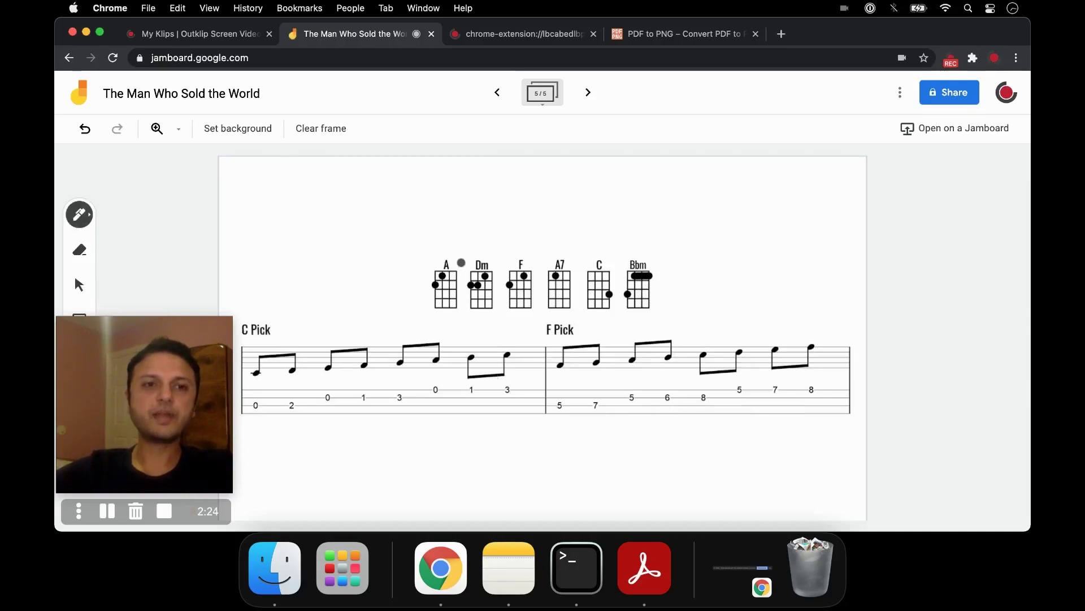
mouse_move(461, 263)
mouse_down()
mouse_move(516, 300)
mouse_move(594, 280)
mouse_move(634, 312)
mouse_move(536, 238)
mouse_move(390, 295)
mouse_up()
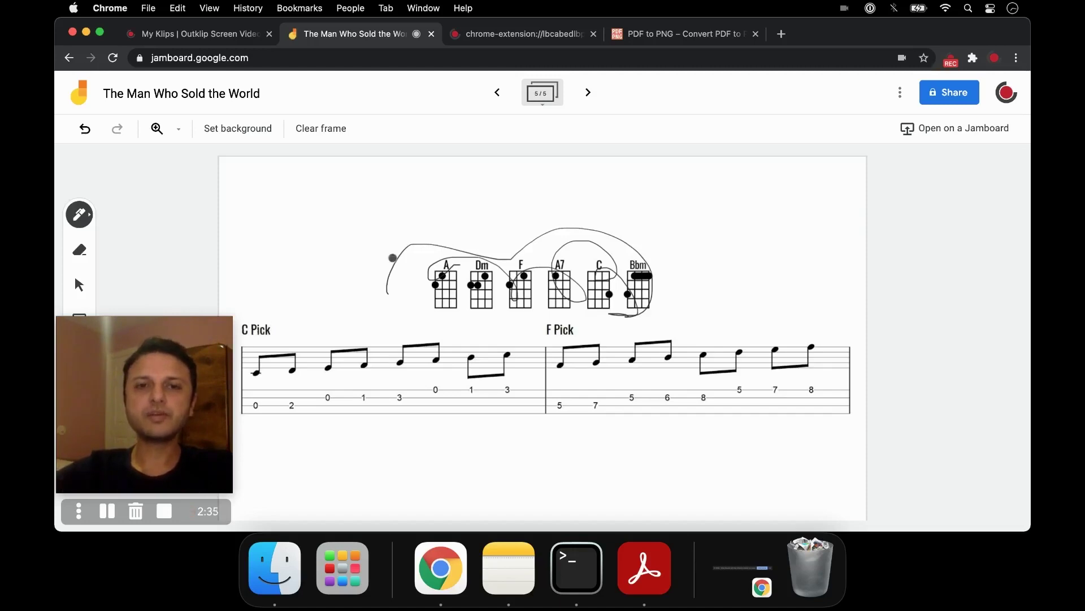
click(589, 95)
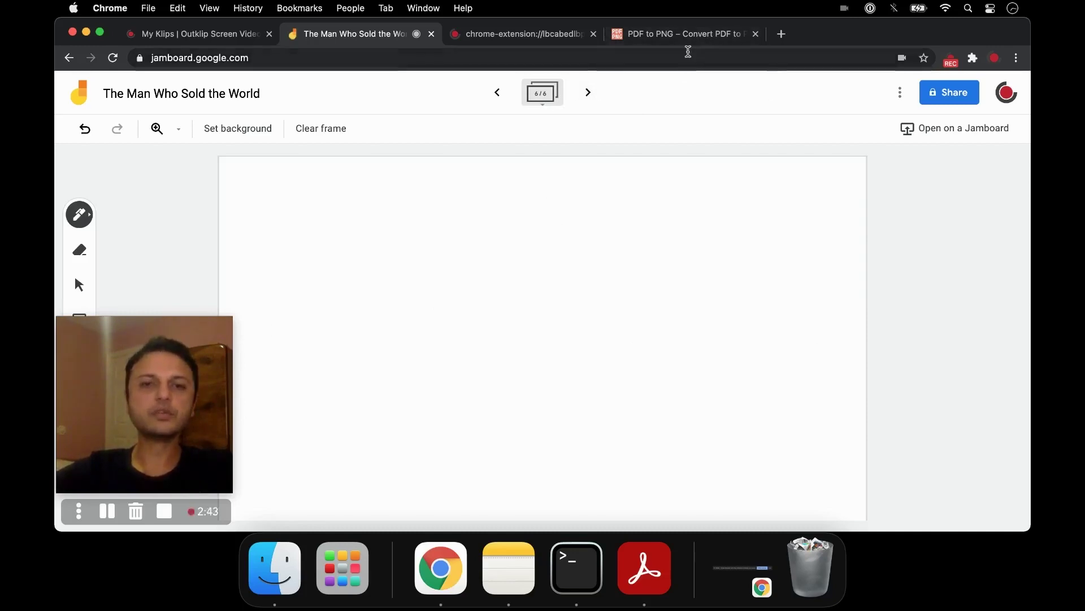
- Convert the ukulele chord-sheet PDF to PNG on PDF to PNG and download the zip
click(686, 39)
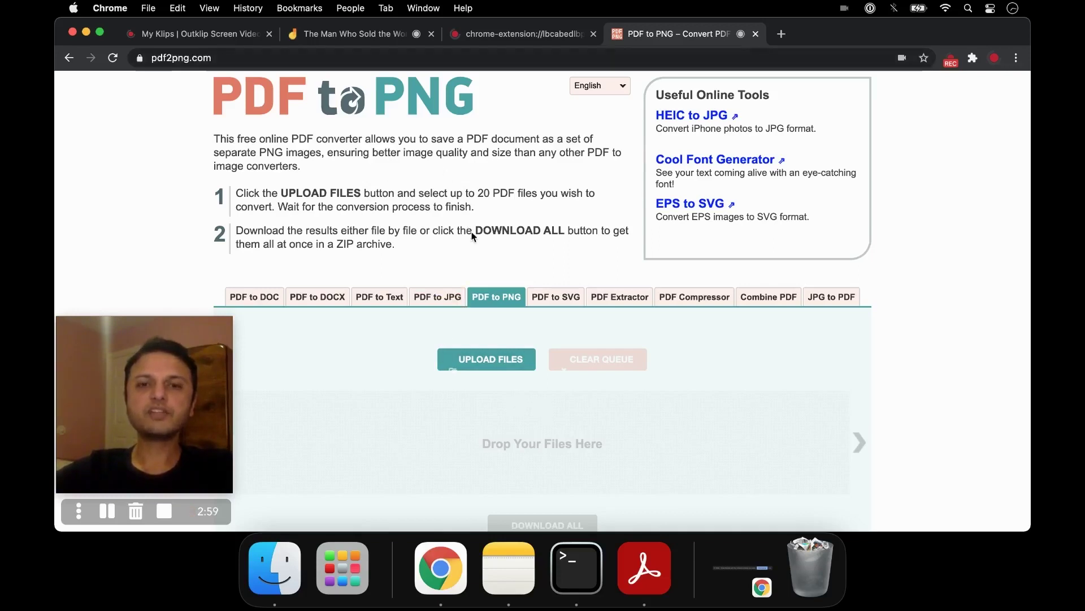
click(489, 367)
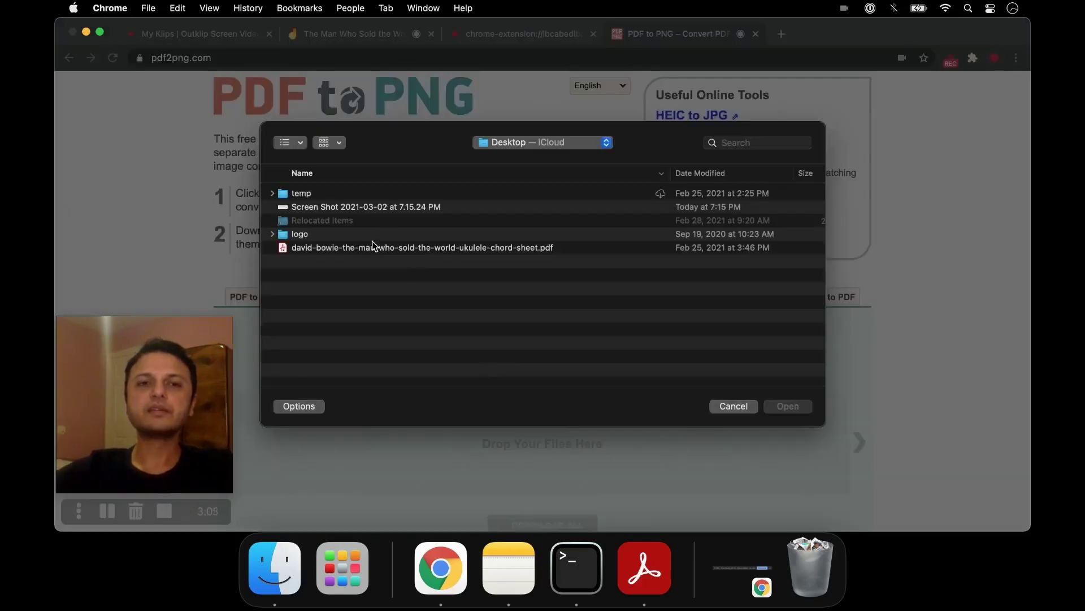
click(374, 248)
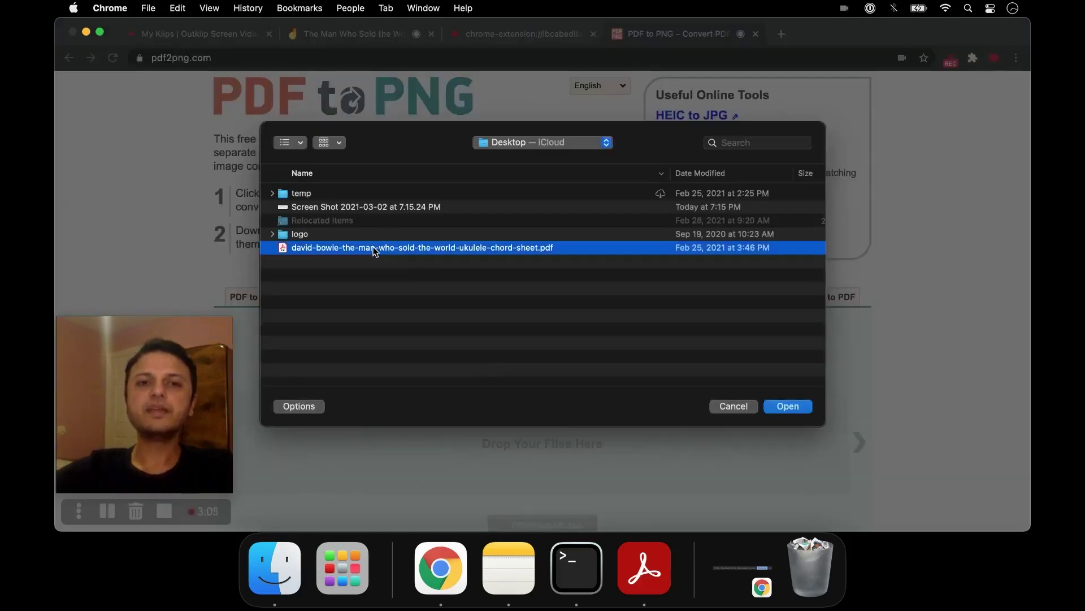
click(785, 404)
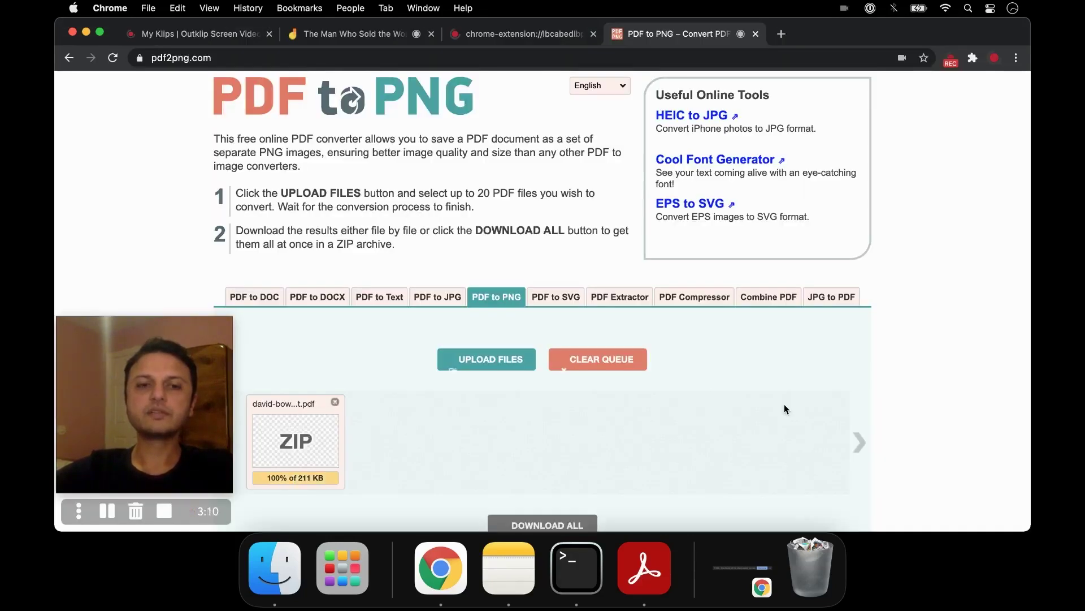
scroll(392, 450, down, 1)
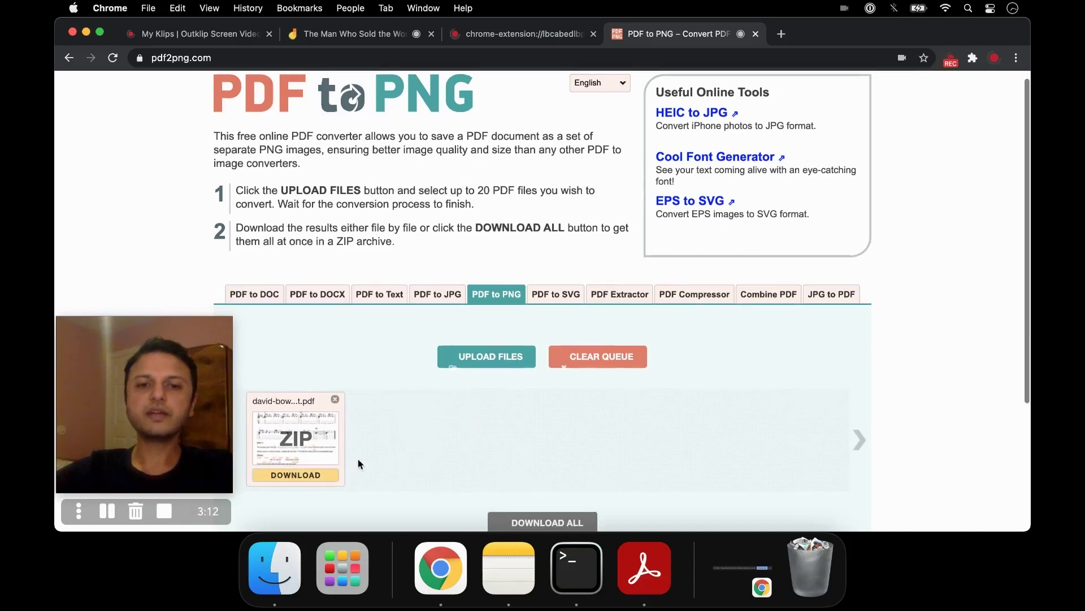
click(286, 476)
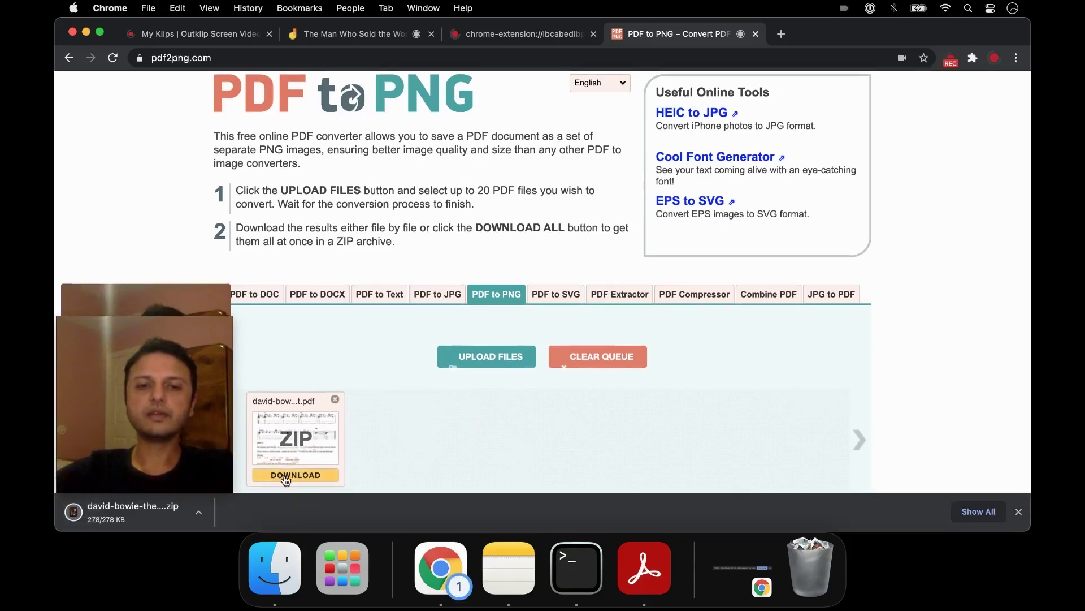
- Extract the downloaded zip onto the Desktop with Keka
click(196, 514)
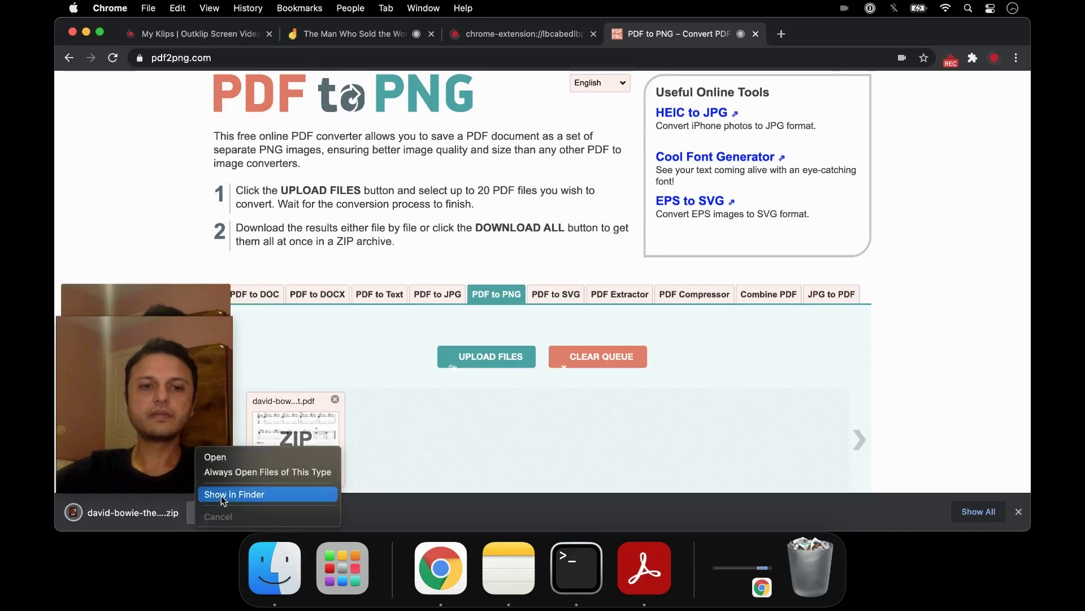
click(212, 454)
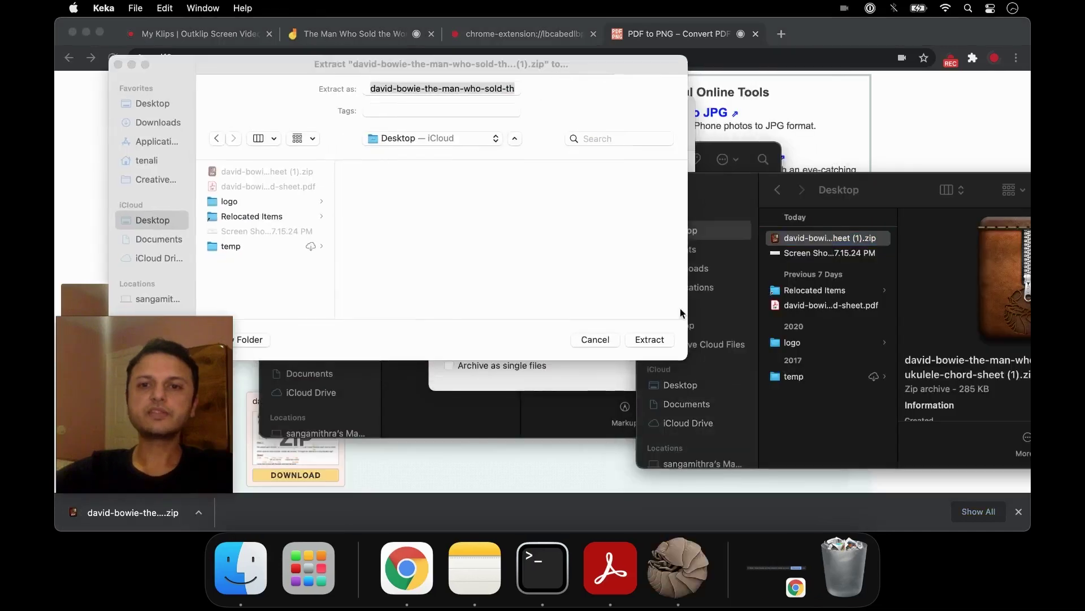
click(649, 339)
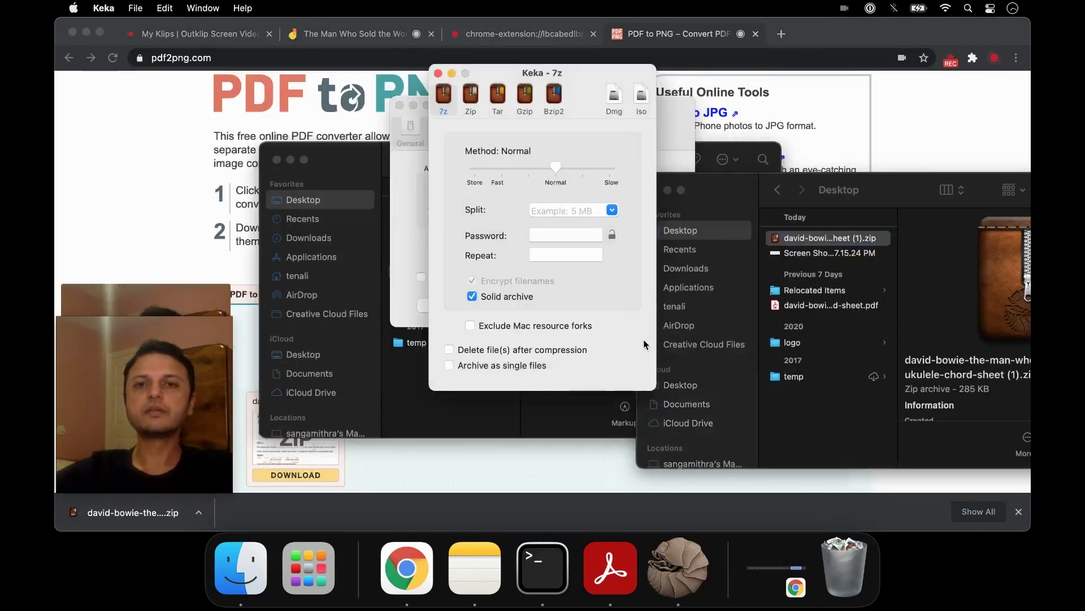
click(842, 128)
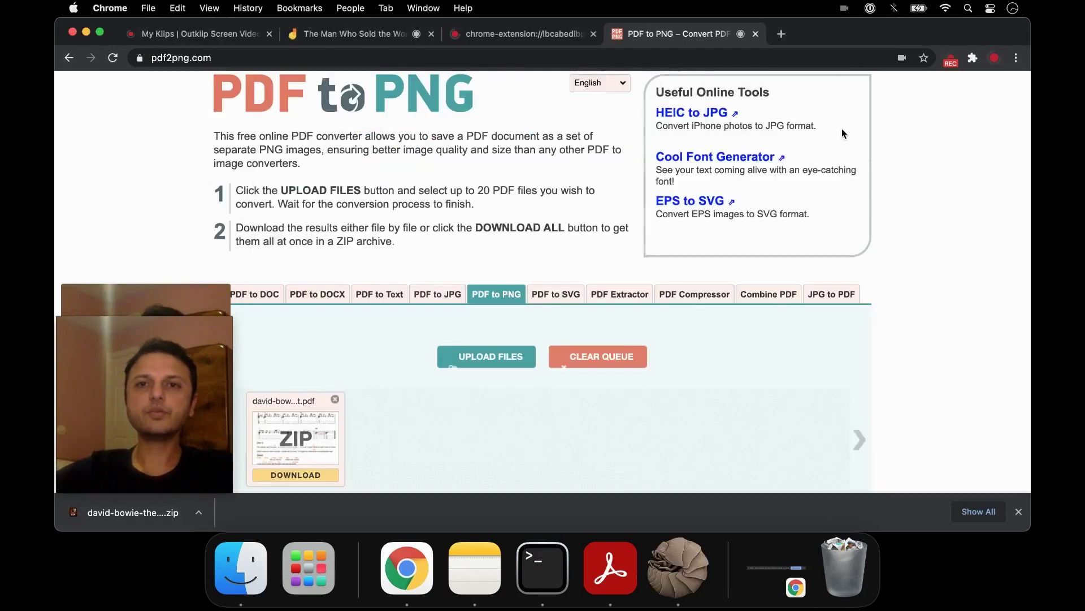
- Set the sixth frame's background to the 'The Man Who Sold The World' chord-sheet PNG
click(291, 36)
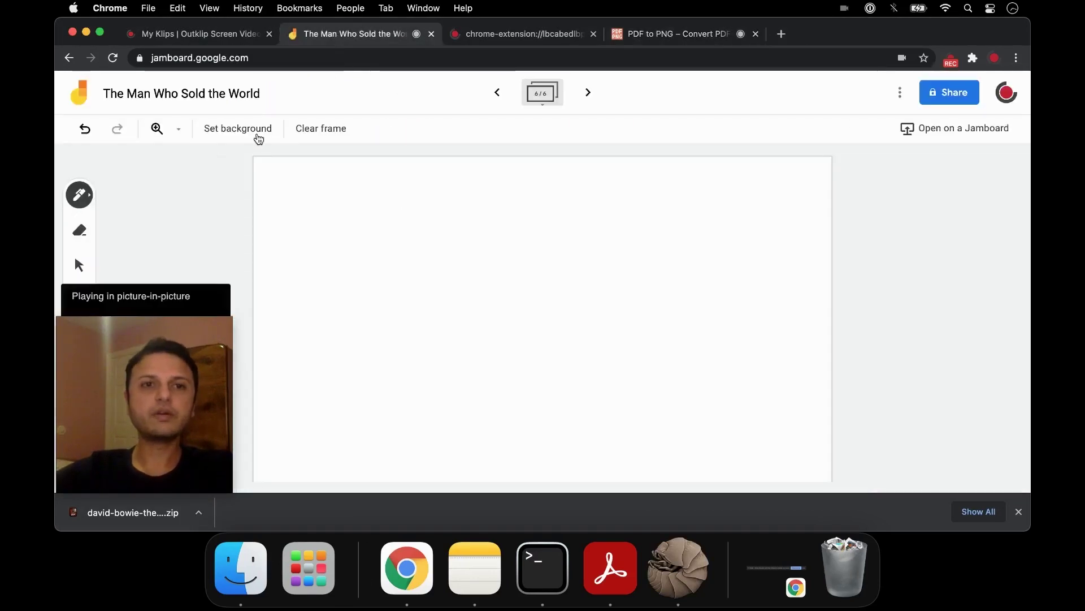
click(258, 131)
click(435, 234)
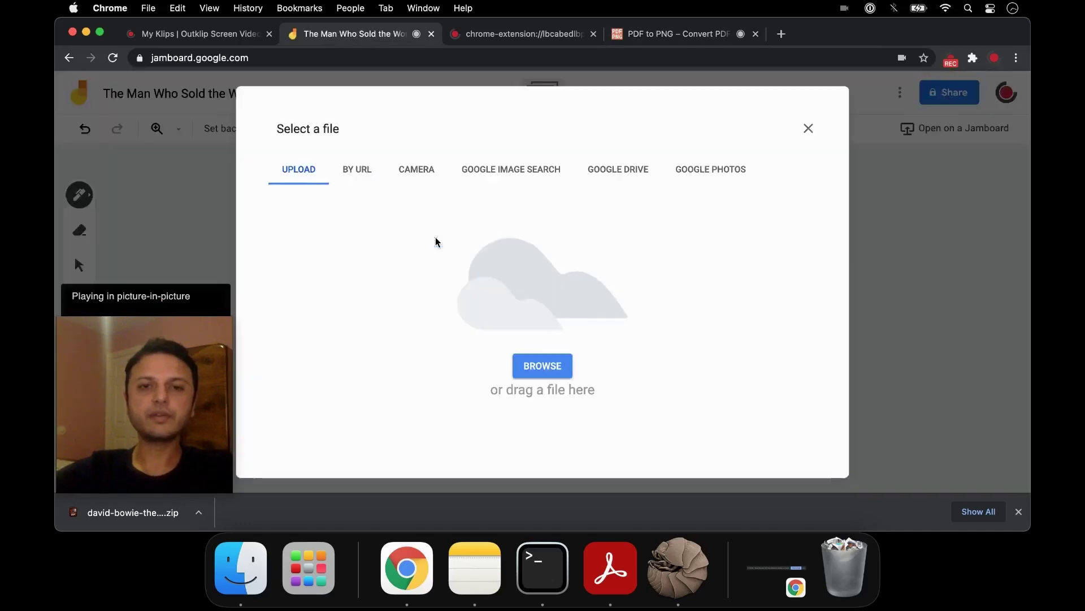
click(545, 372)
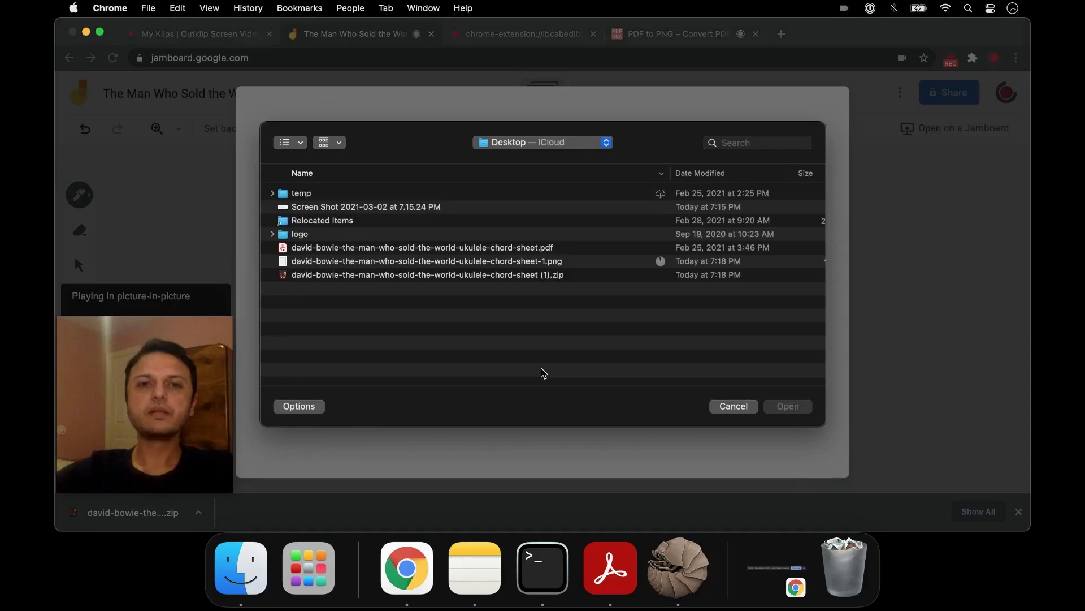
click(530, 261)
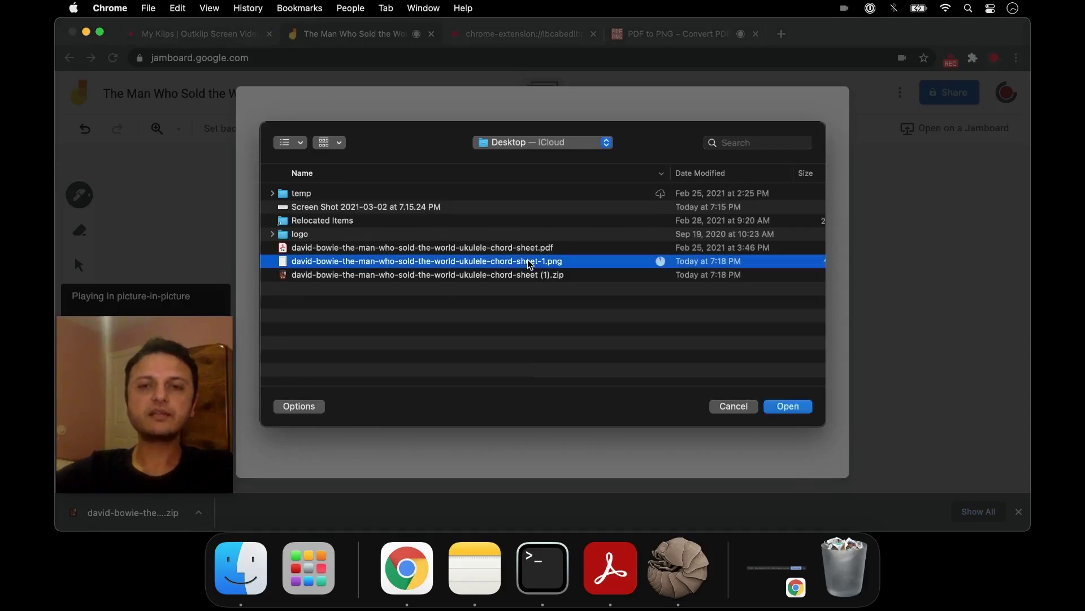
click(792, 409)
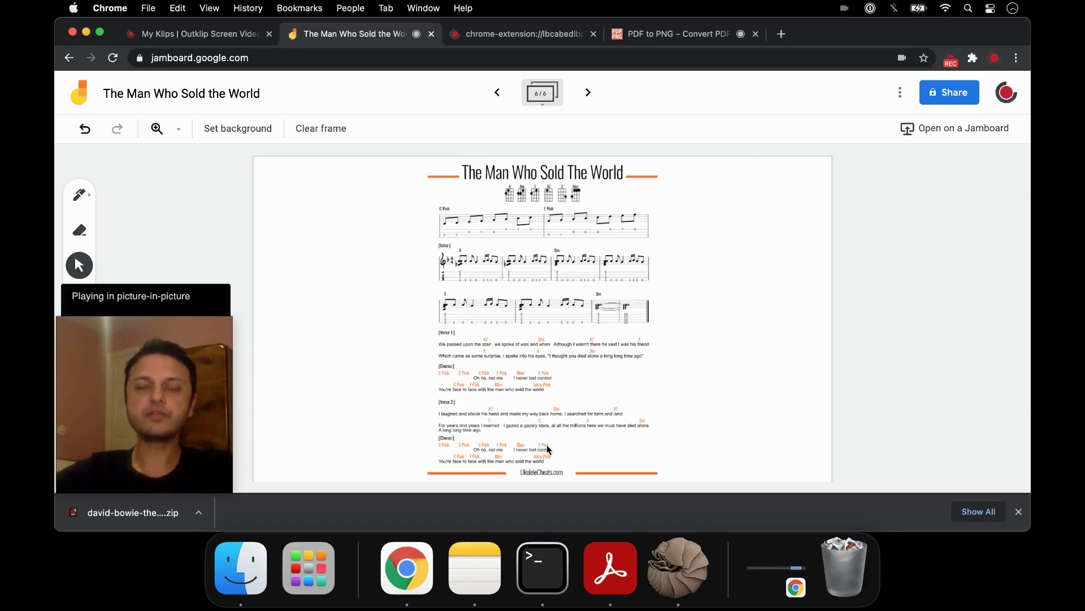
- Draw looping pen strokes across the staff lines of the chord-sheet background
click(79, 197)
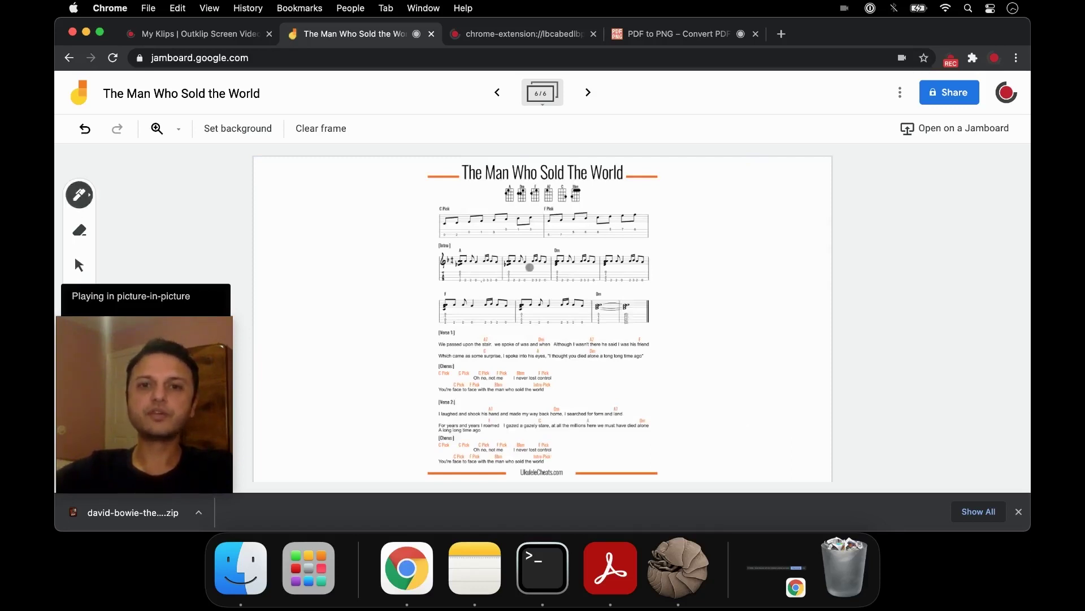
mouse_move(481, 281)
mouse_down()
mouse_move(604, 308)
mouse_move(633, 298)
mouse_up()
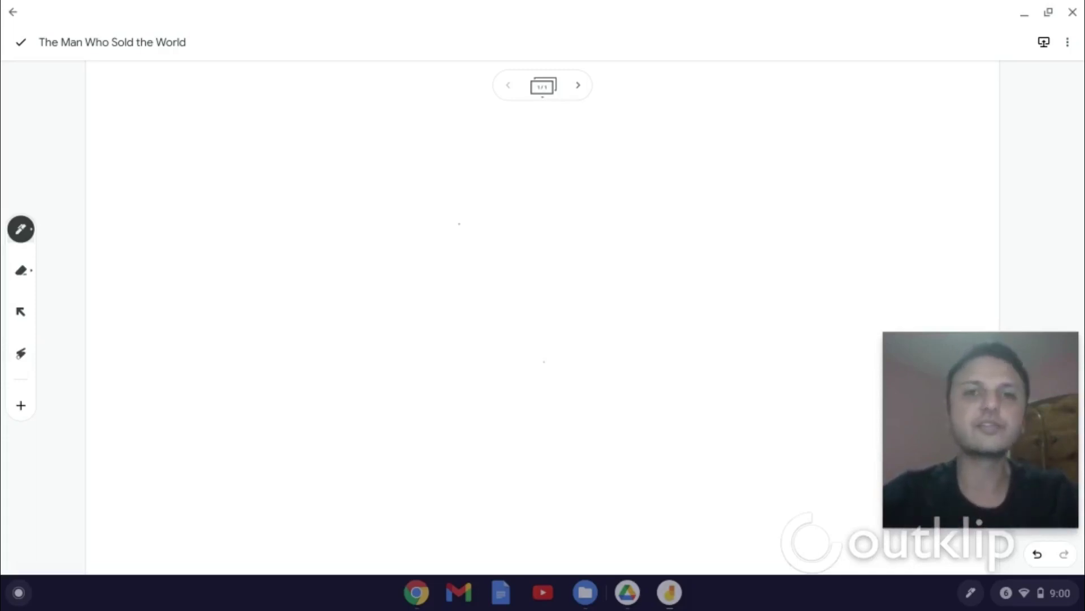
- Insert the starred ukulele chord-sheet PDF from Drive onto the frame
click(12, 402)
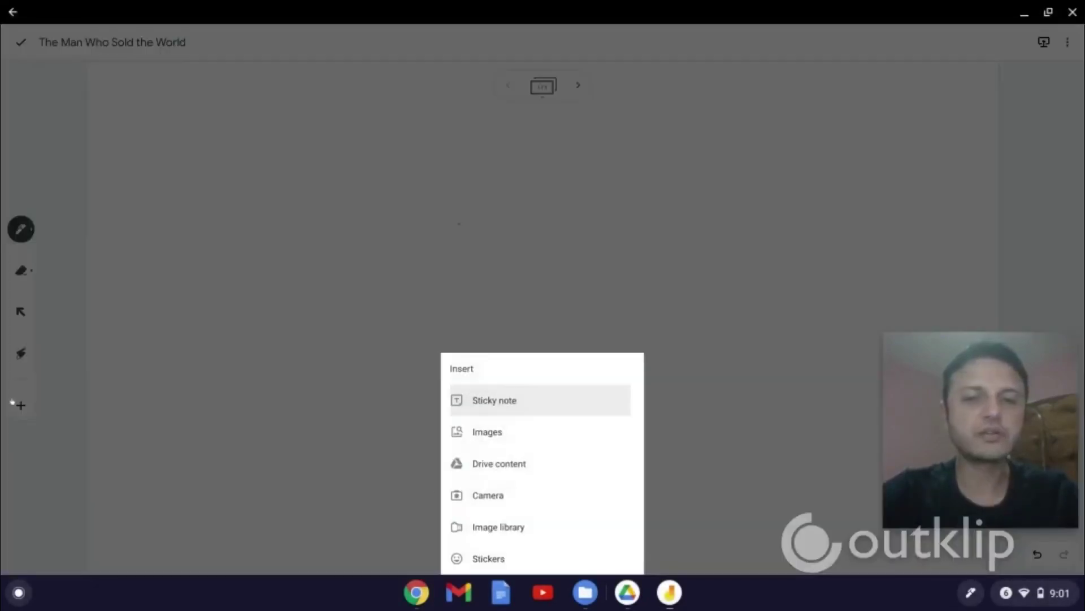
click(482, 465)
click(52, 169)
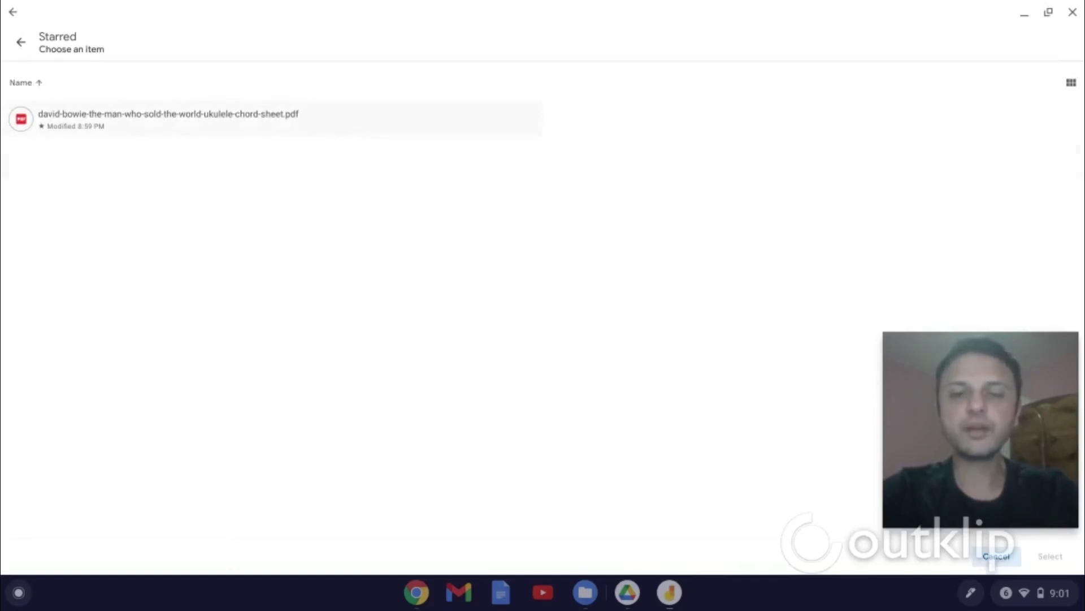
click(312, 129)
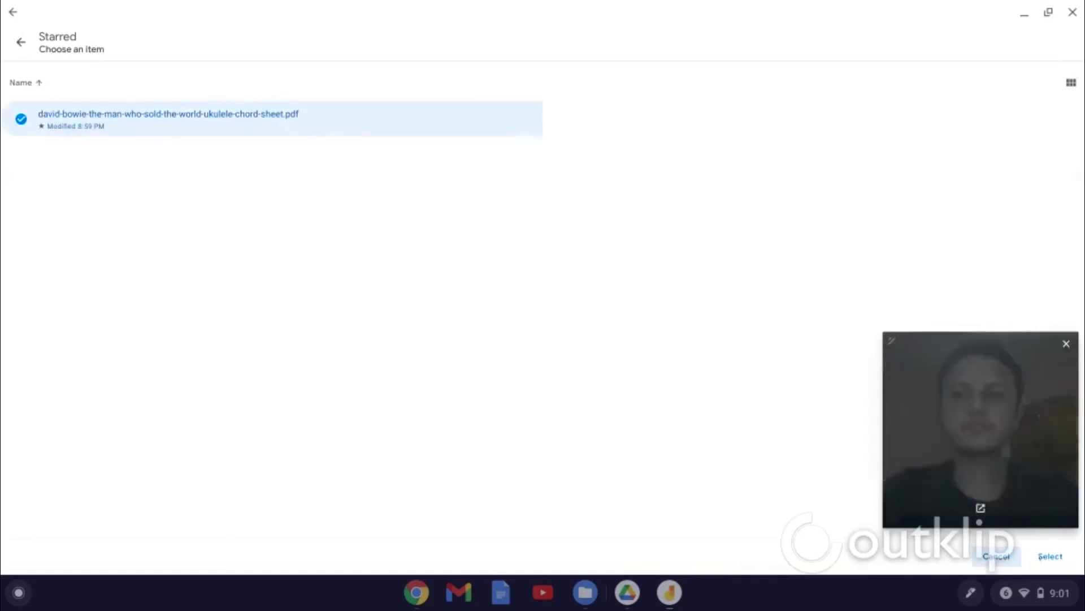
click(1046, 558)
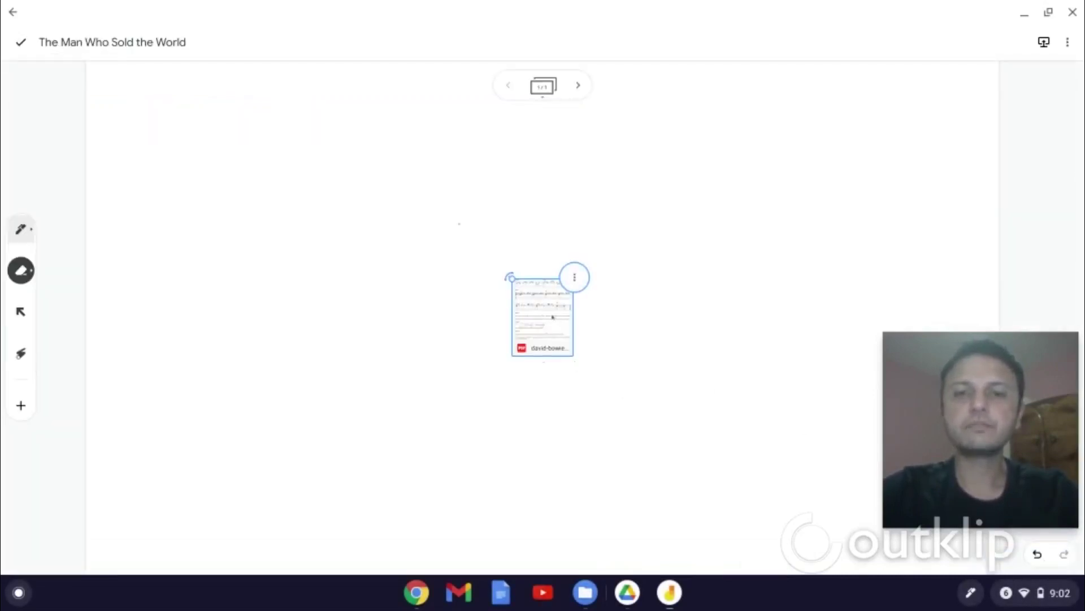
- Move the PDF card left and place its page on the frame as a roughly double-size image
drag(543, 316, 409, 328)
drag(326, 331, 343, 327)
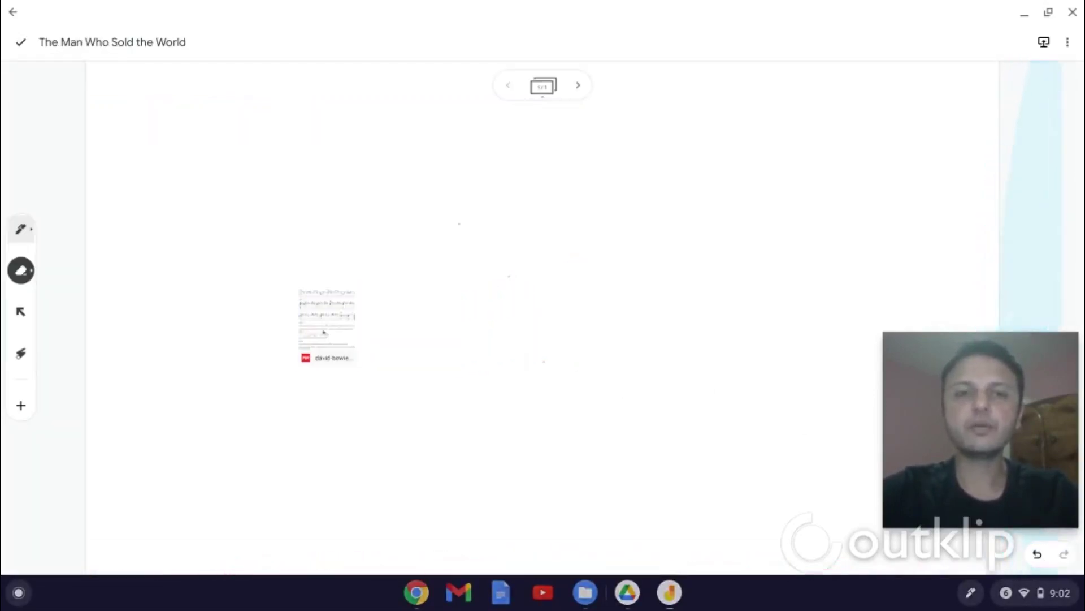
click(343, 327)
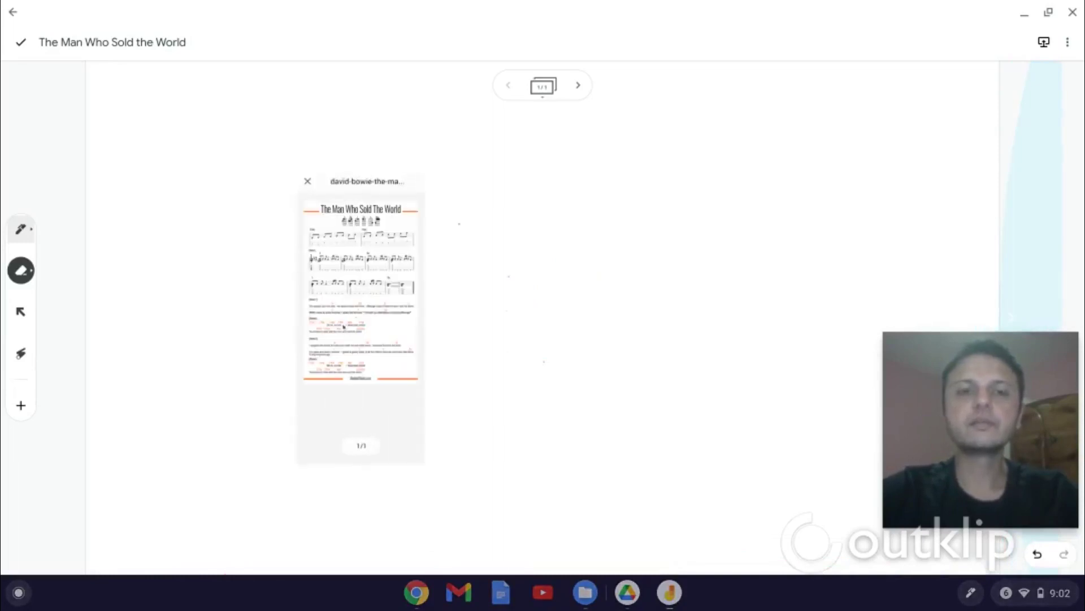
drag(355, 294, 543, 260)
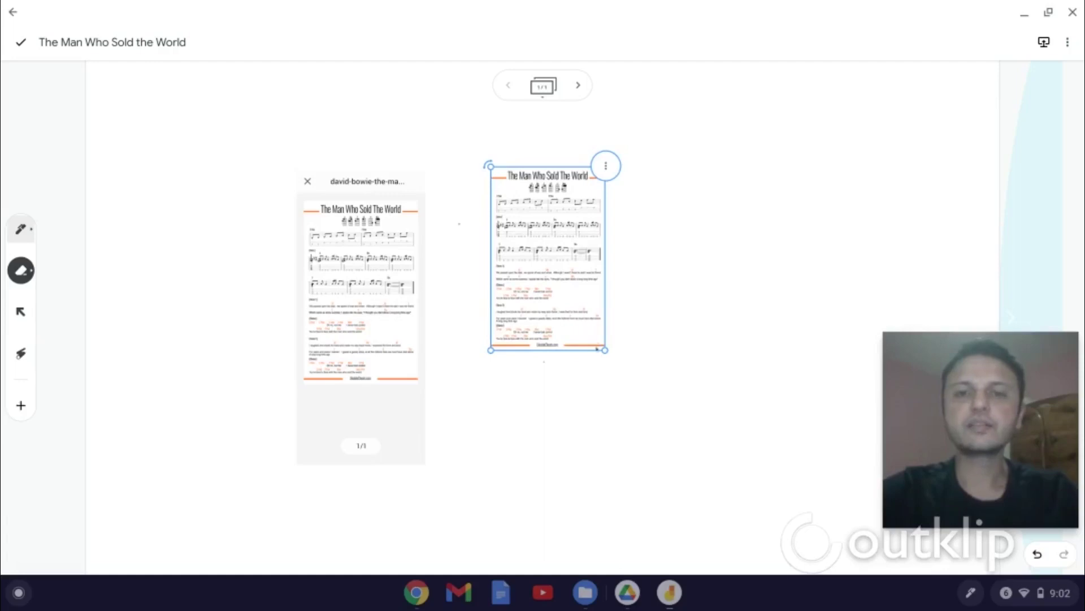
drag(604, 350, 826, 487)
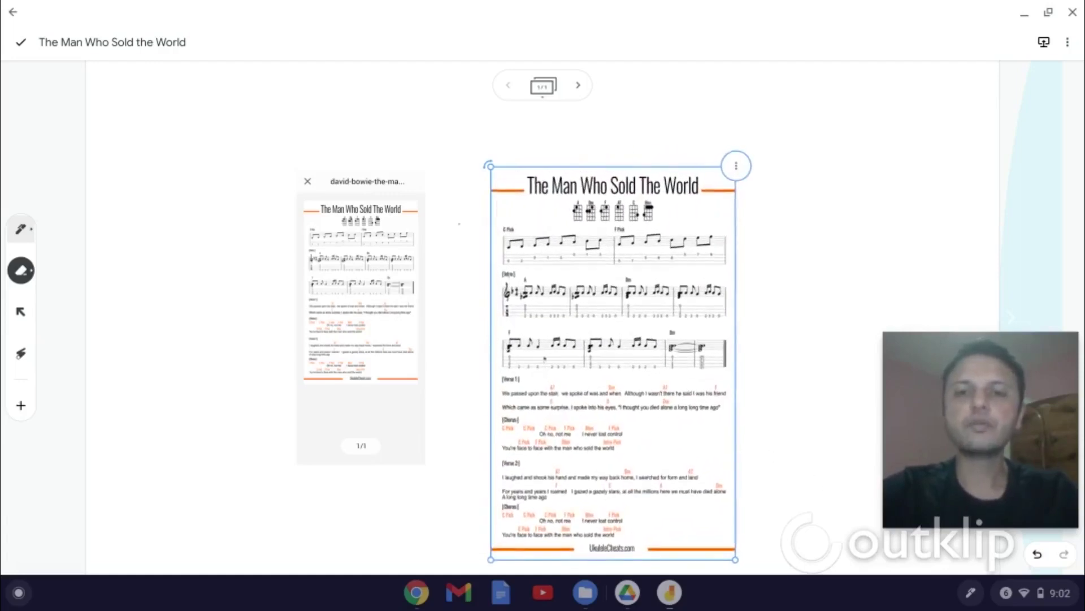
drag(545, 356, 543, 342)
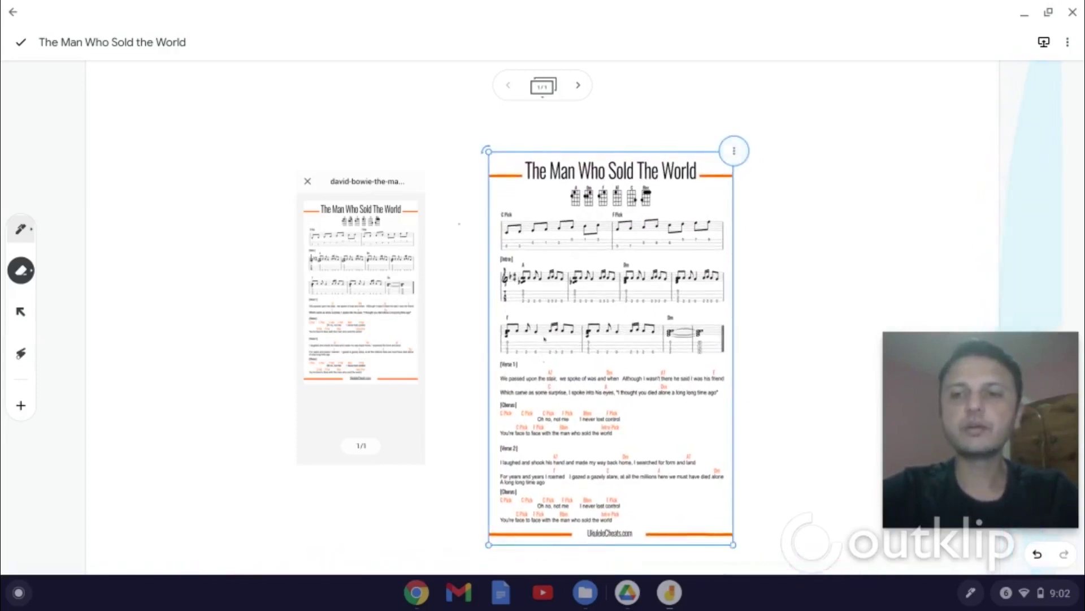